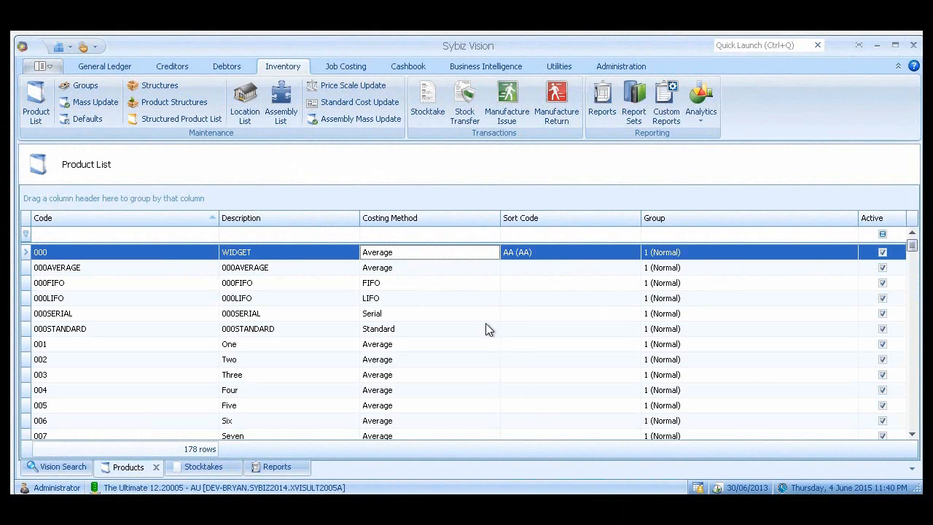
Try the Standard, FIFO, LIFO and Serial cost methods on the WIDGET product, then close it without saving
right_click(455, 253)
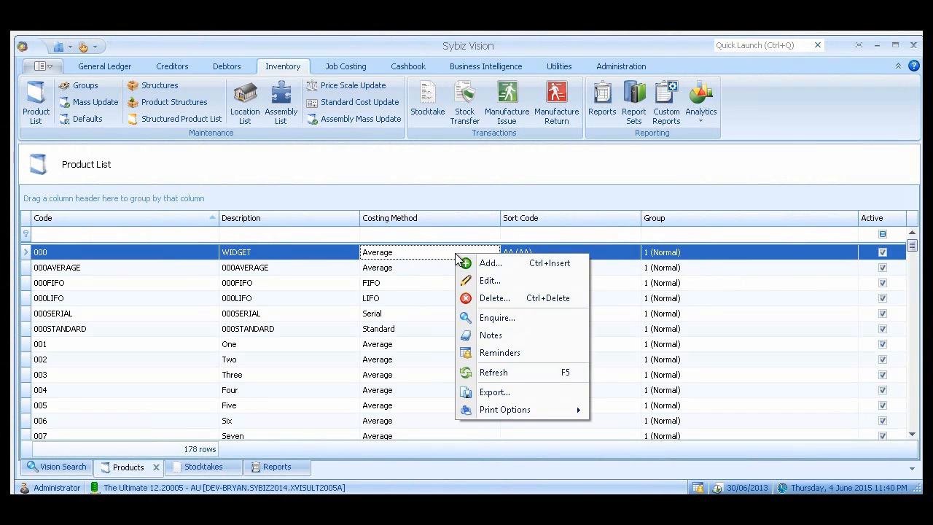
click(482, 280)
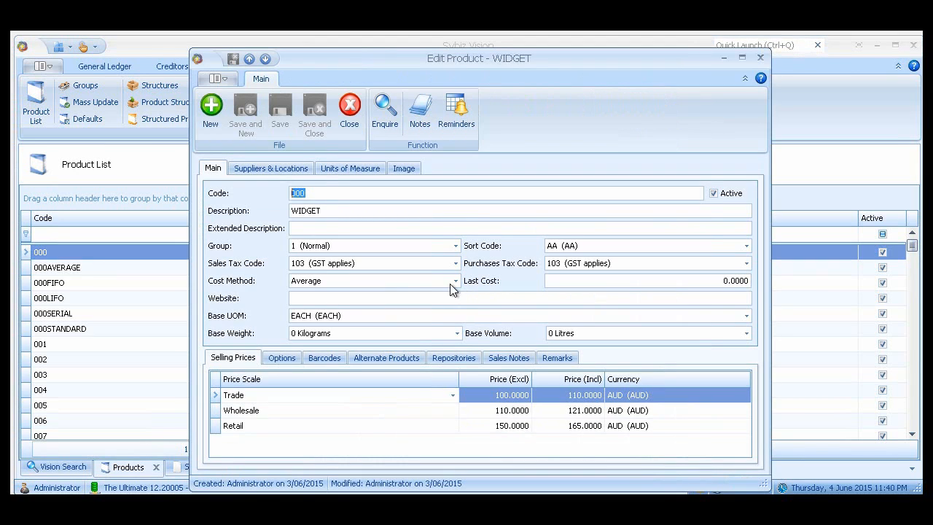
click(455, 281)
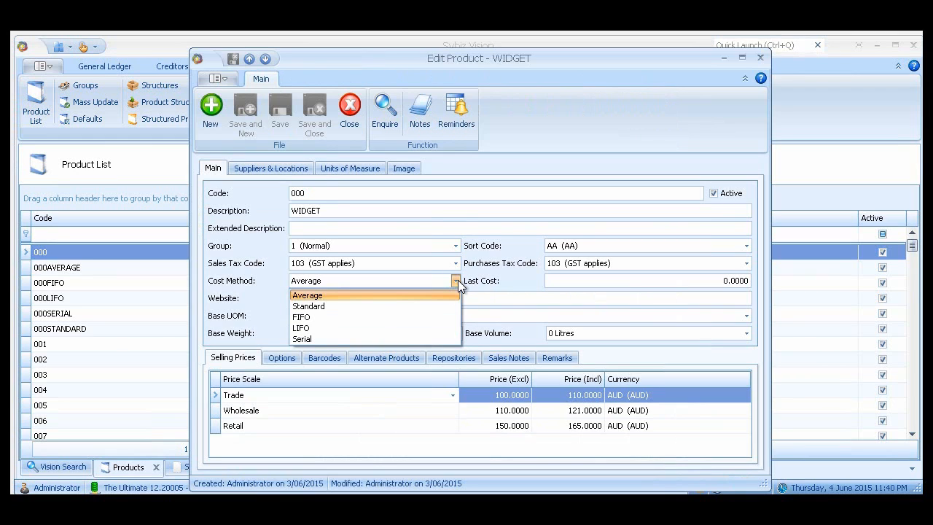
click(417, 306)
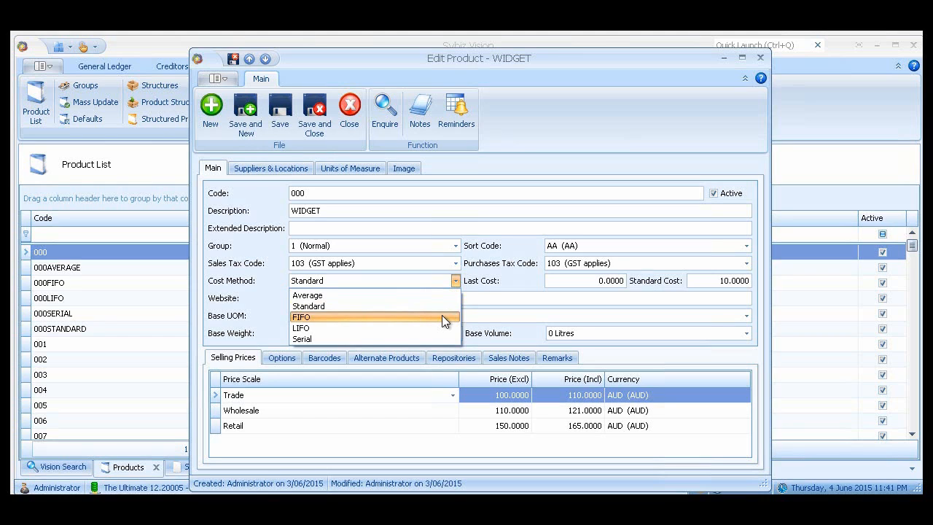
click(442, 316)
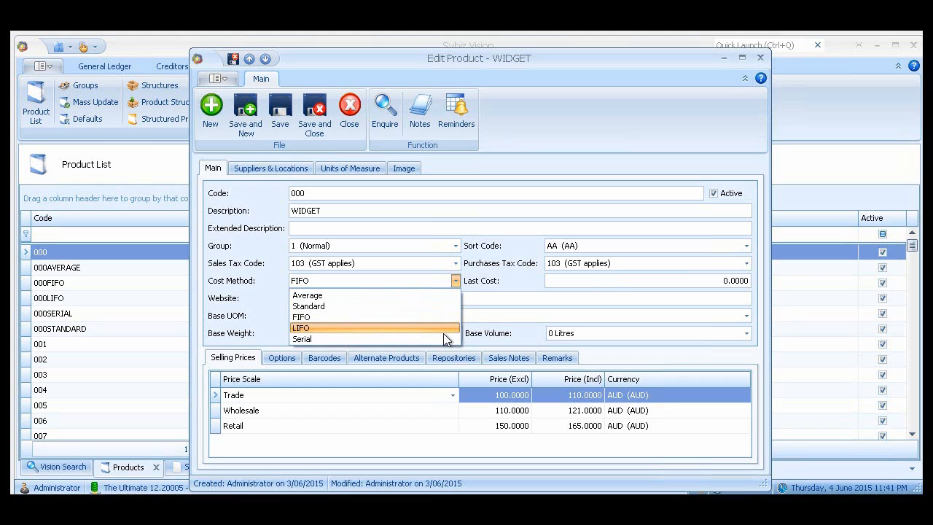
click(444, 332)
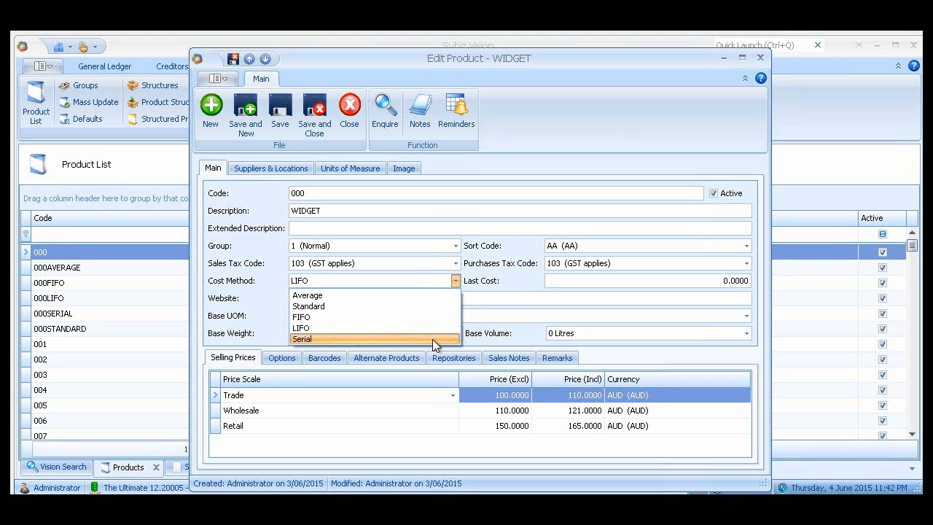
click(433, 339)
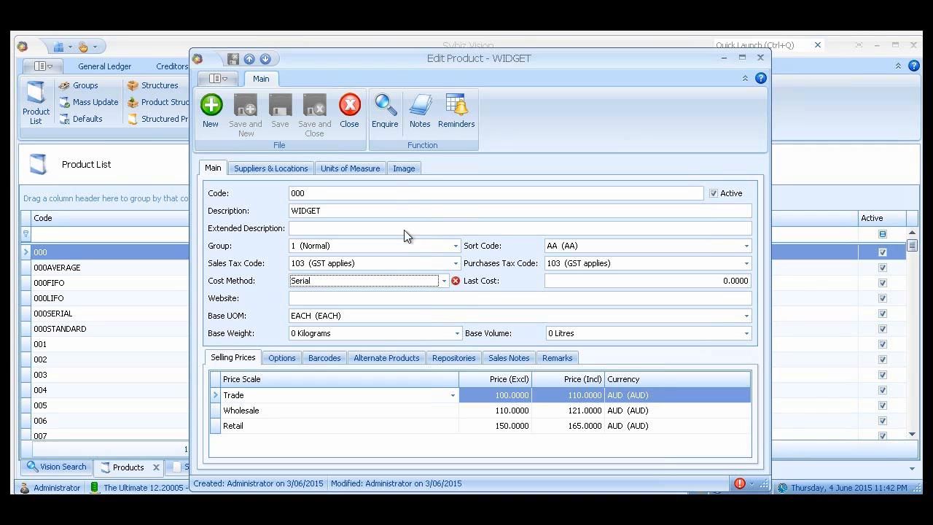
click(354, 123)
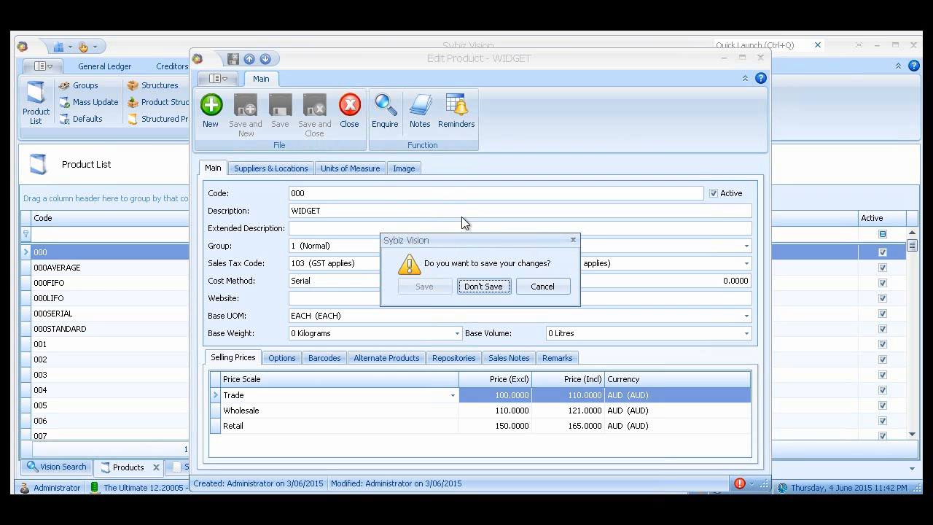
click(478, 287)
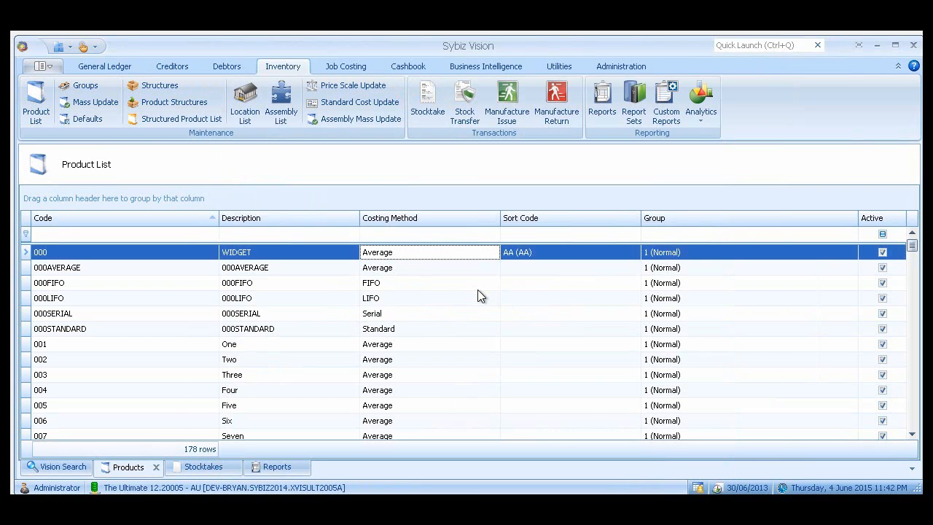
Open the 000AVERAGE product for editing, examine its cost method field, and close the product
click(424, 268)
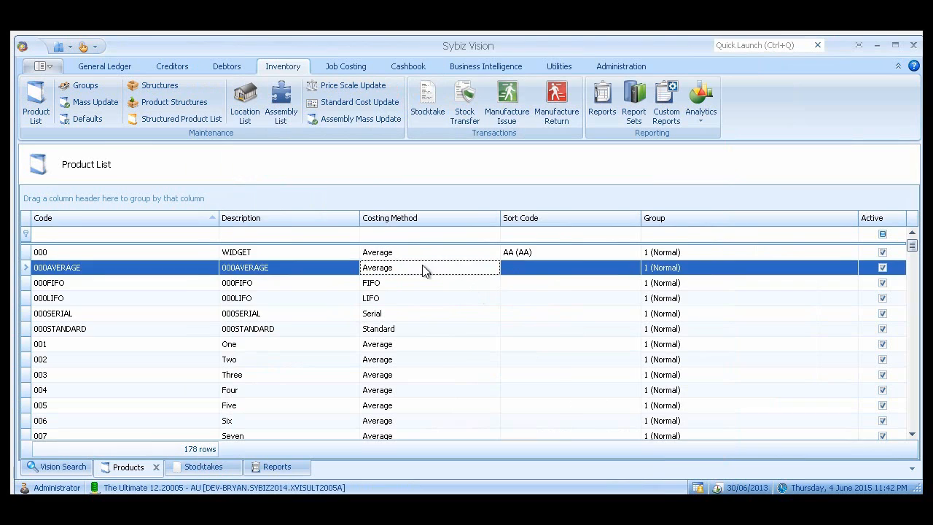
right_click(424, 268)
click(449, 291)
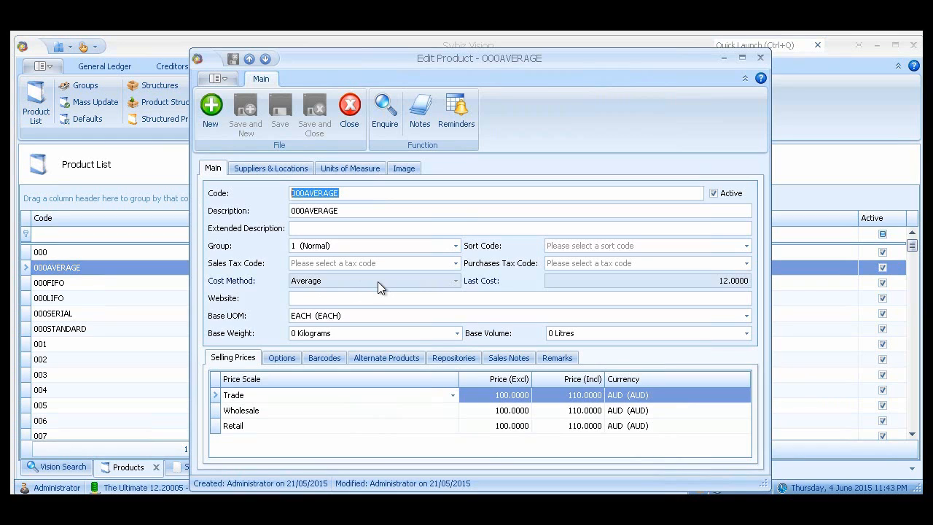
click(349, 107)
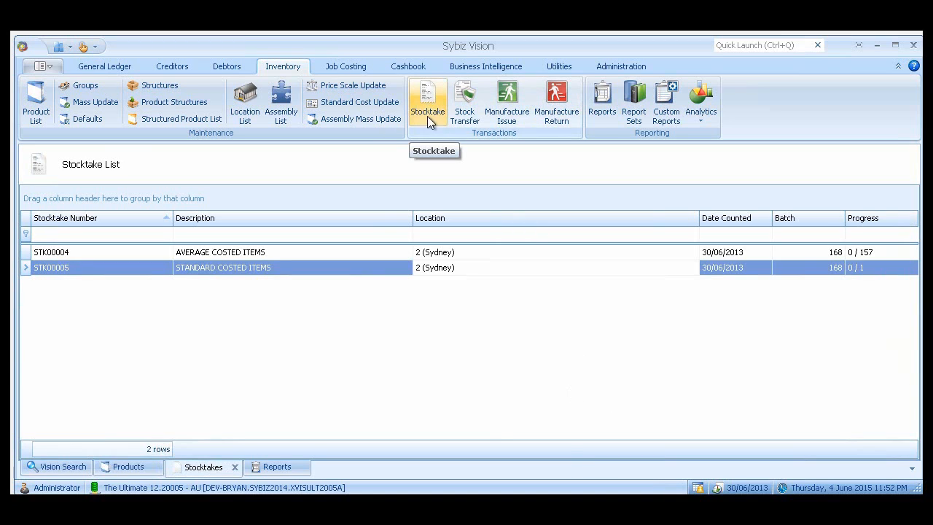
Start a new stocktake from the stocktake list and restrict its costing method filter to Standard only
right_click(488, 305)
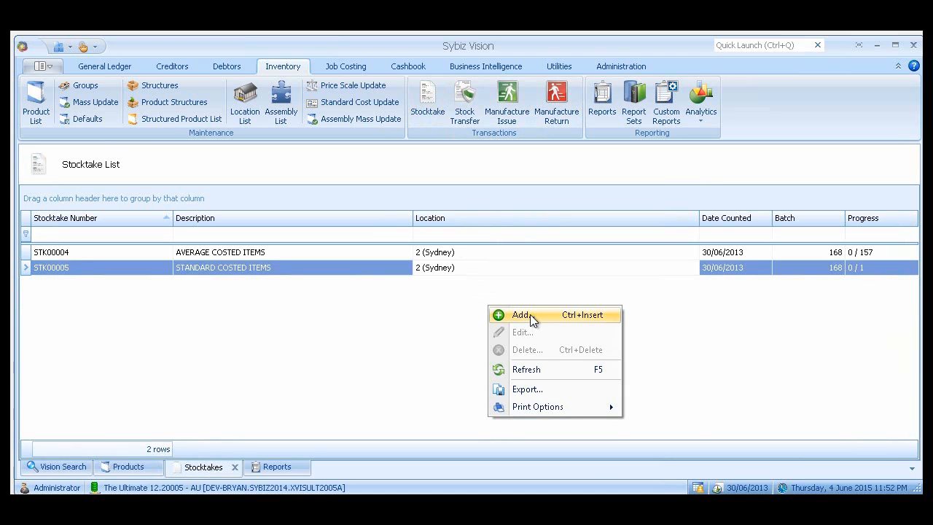
click(529, 314)
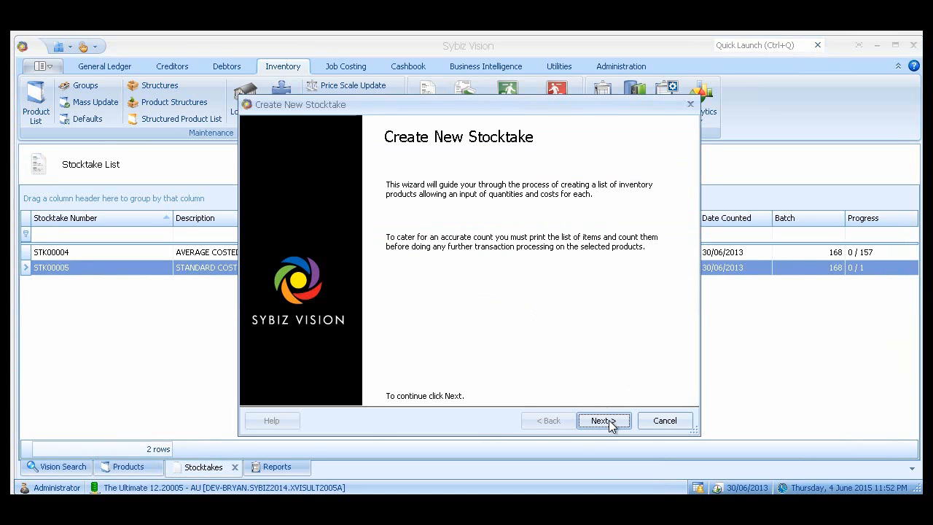
click(610, 422)
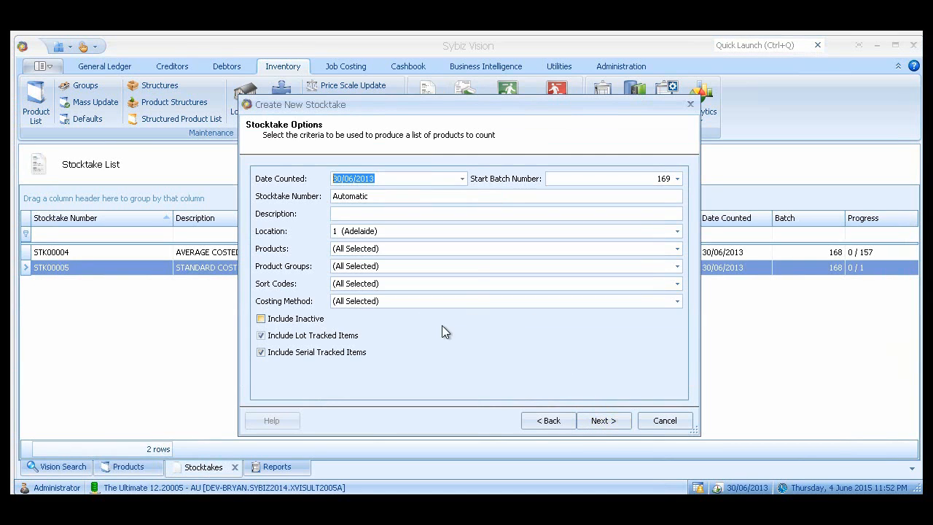
click(412, 300)
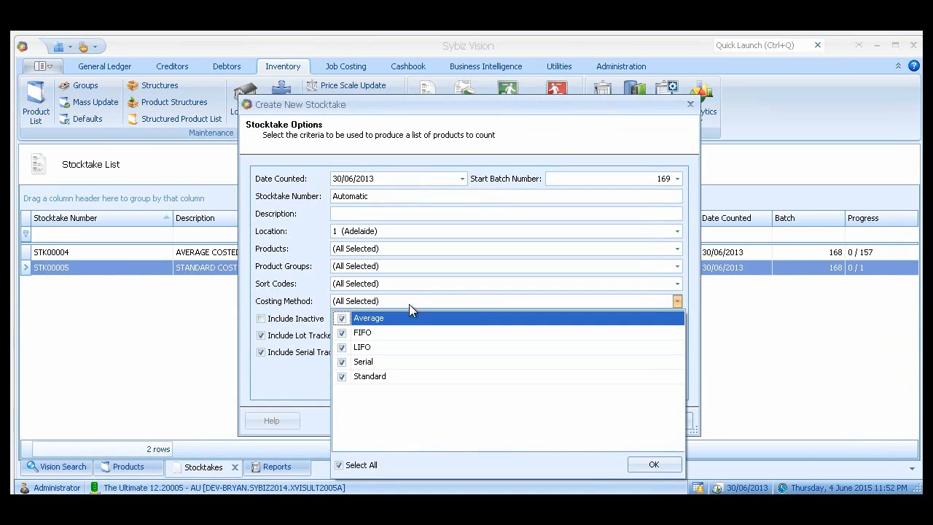
click(340, 465)
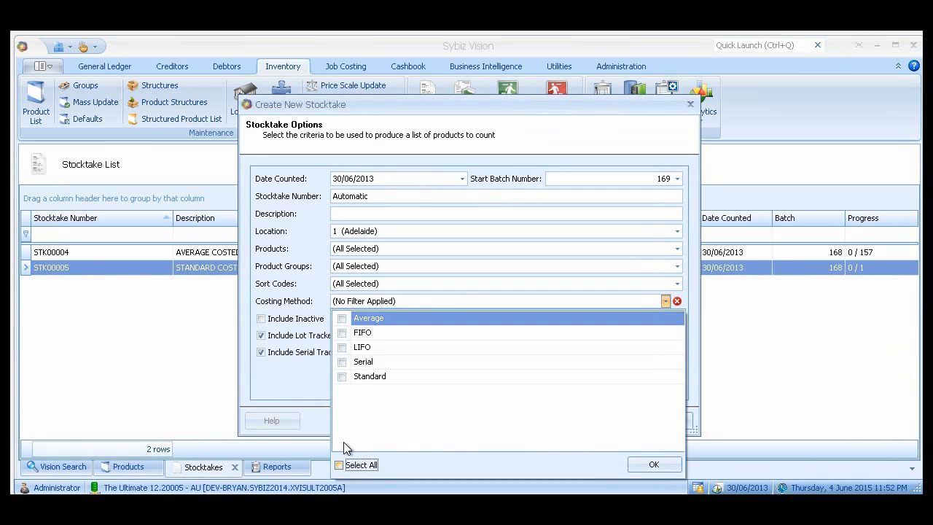
click(342, 376)
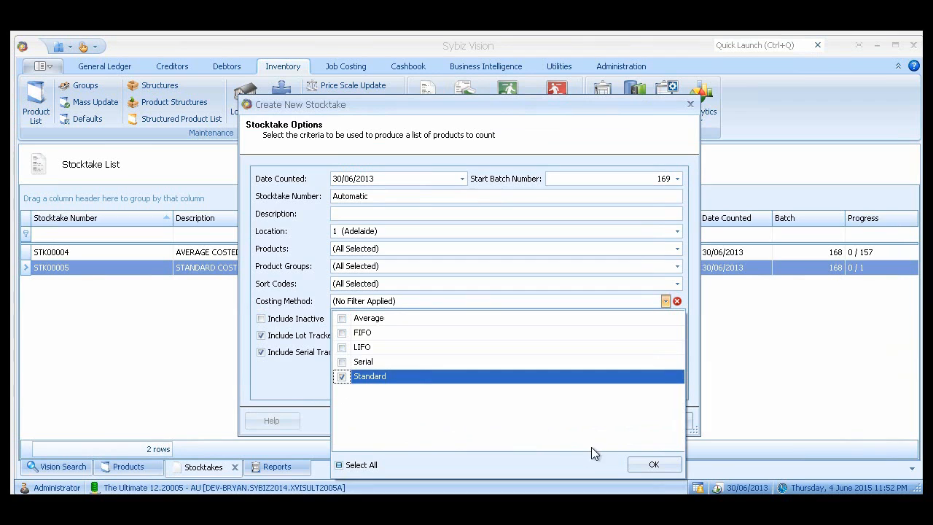
click(640, 464)
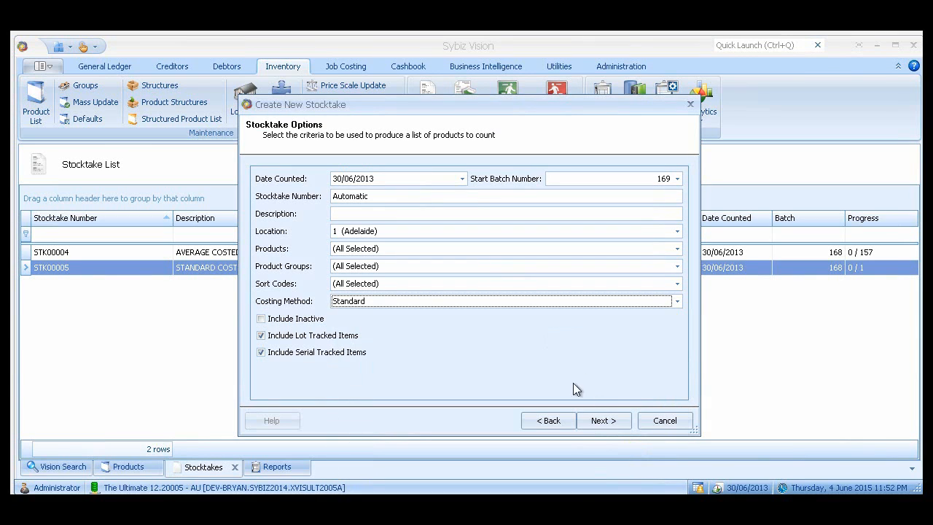
Keep all listed products included, create the stocktake, and close the wizard
click(605, 427)
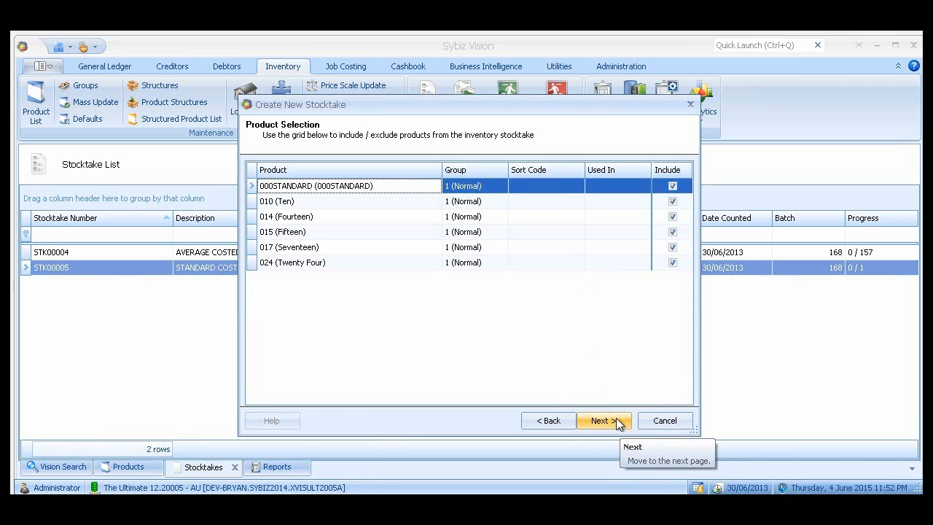
click(615, 420)
click(612, 424)
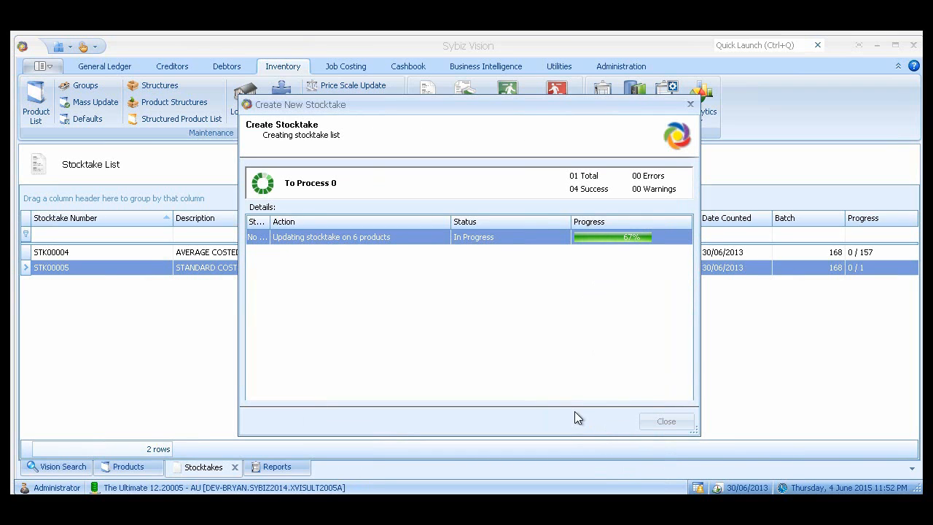
click(671, 423)
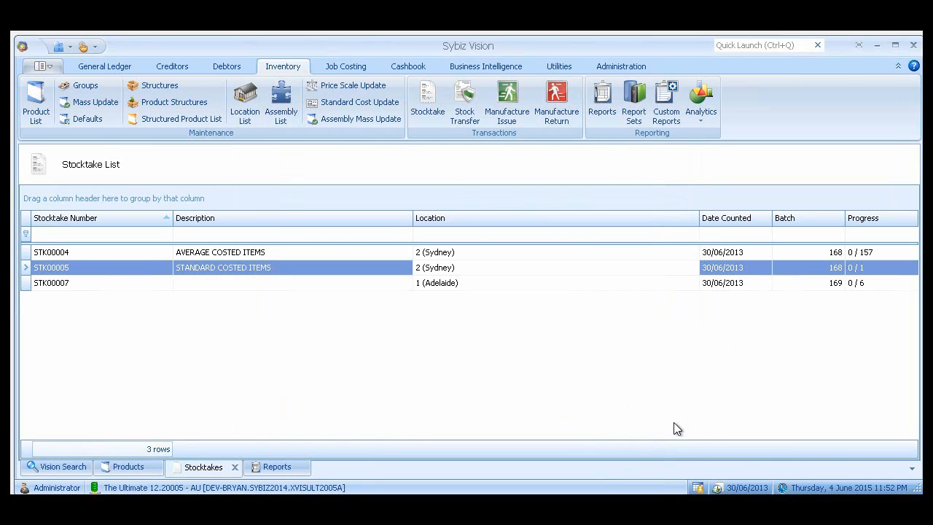
Open the new Adelaide stocktake, enter a counted quantity of 12 for 000STANDARD, and close it without saving
double_click(503, 284)
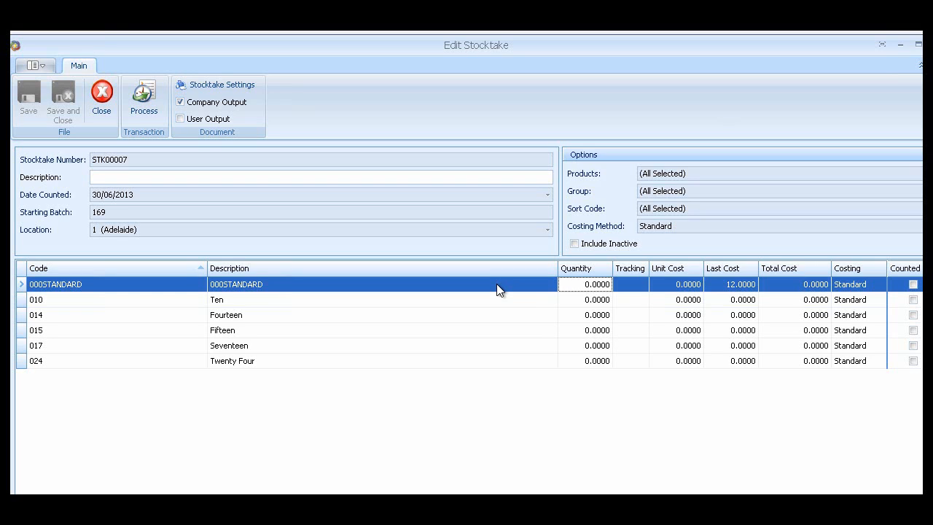
click(575, 287)
text(12)
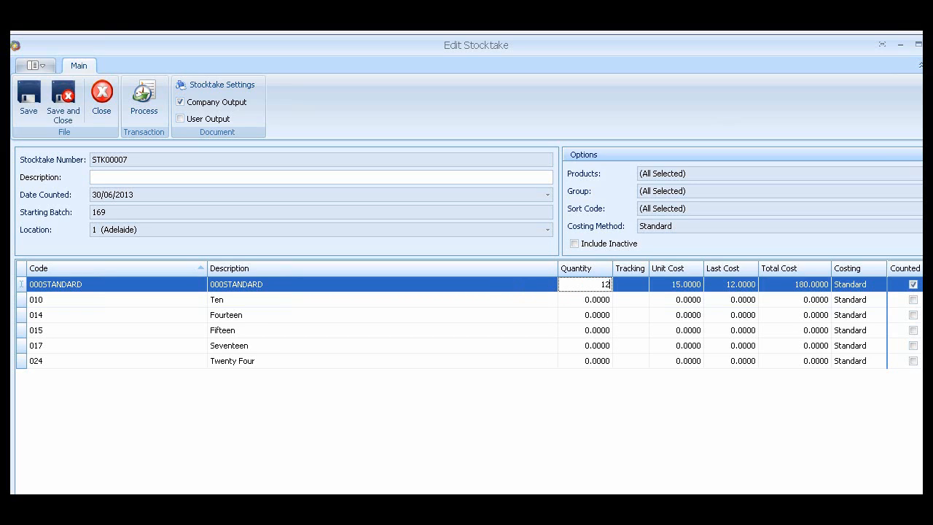
key(Tab)
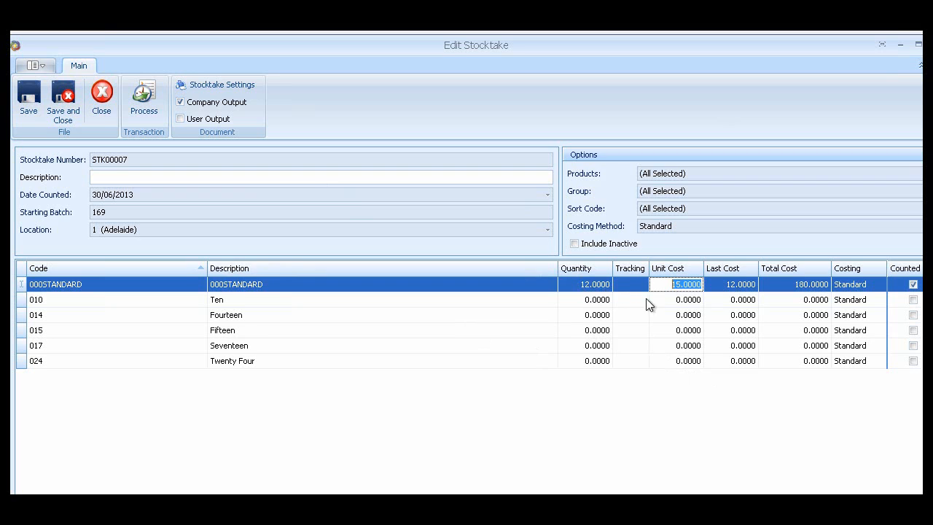
click(102, 98)
click(480, 317)
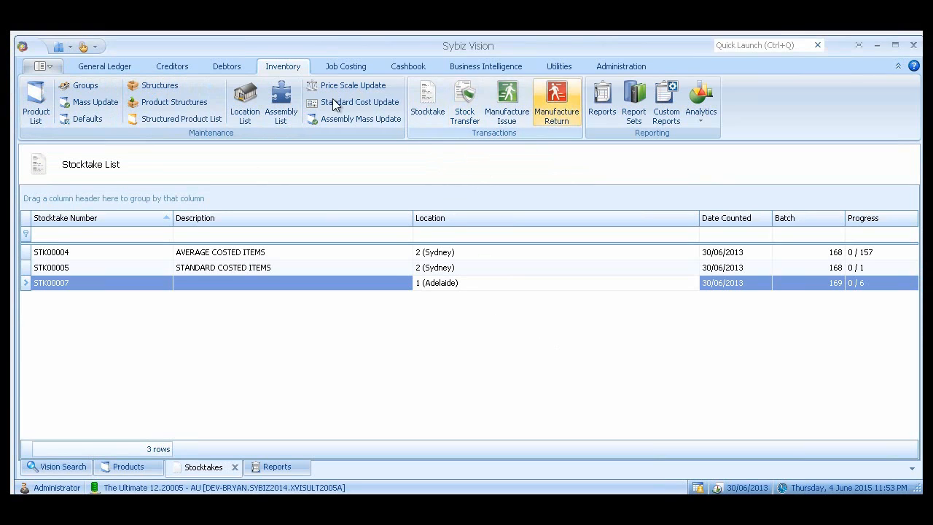
Start a Standard Cost Update with the reference REF123 and proceed to the product costs
click(356, 102)
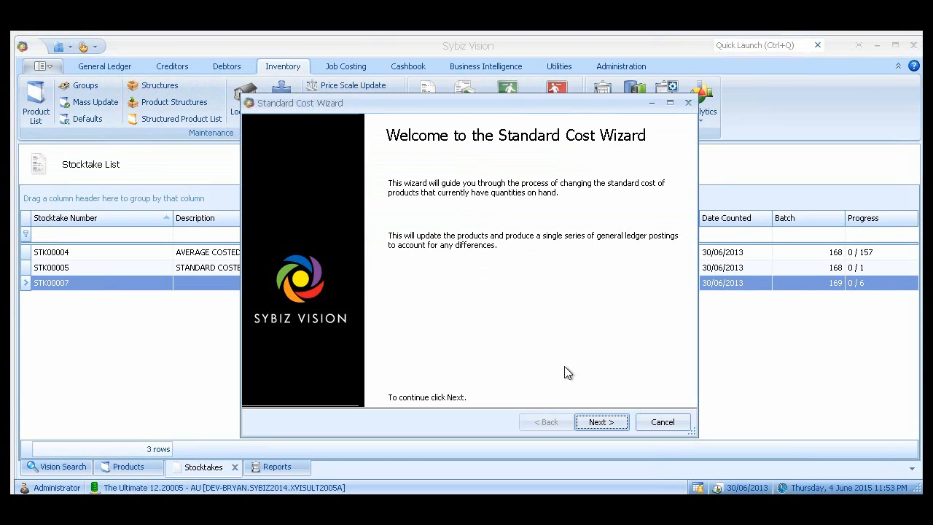
click(611, 424)
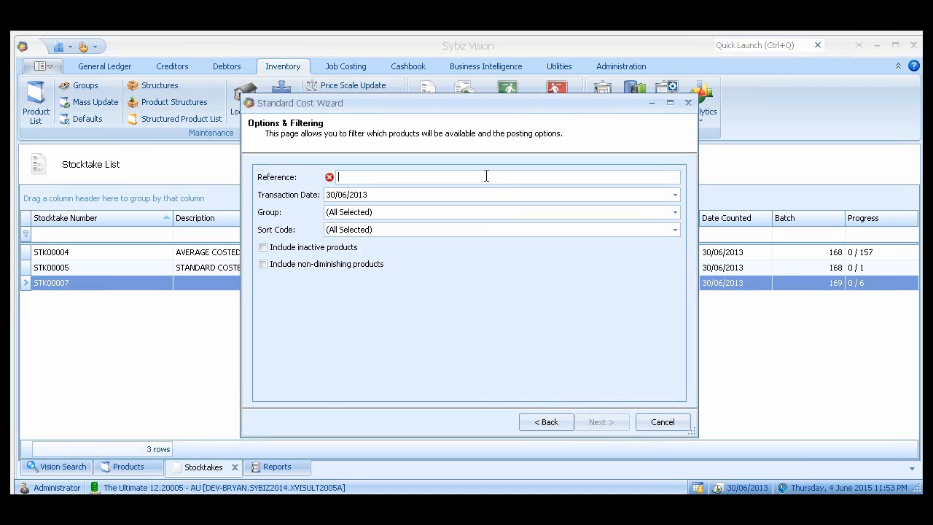
text(REF123)
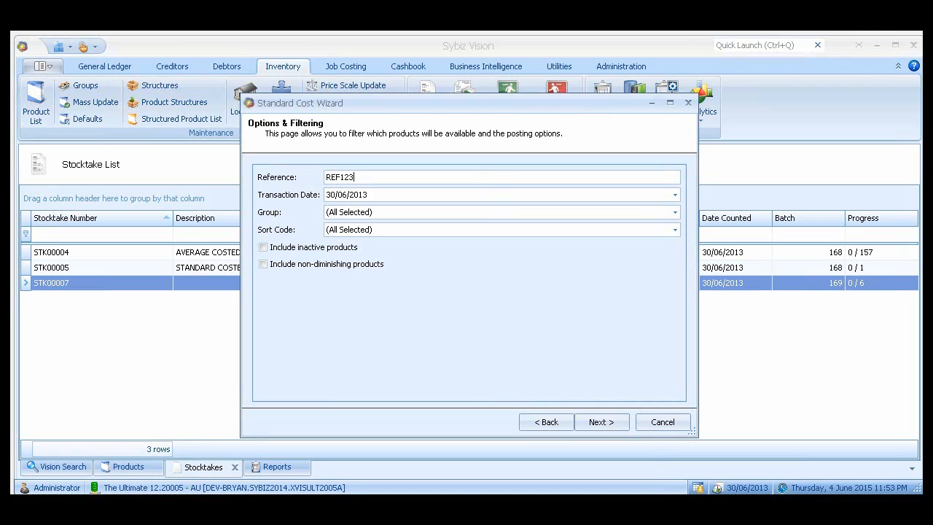
click(610, 423)
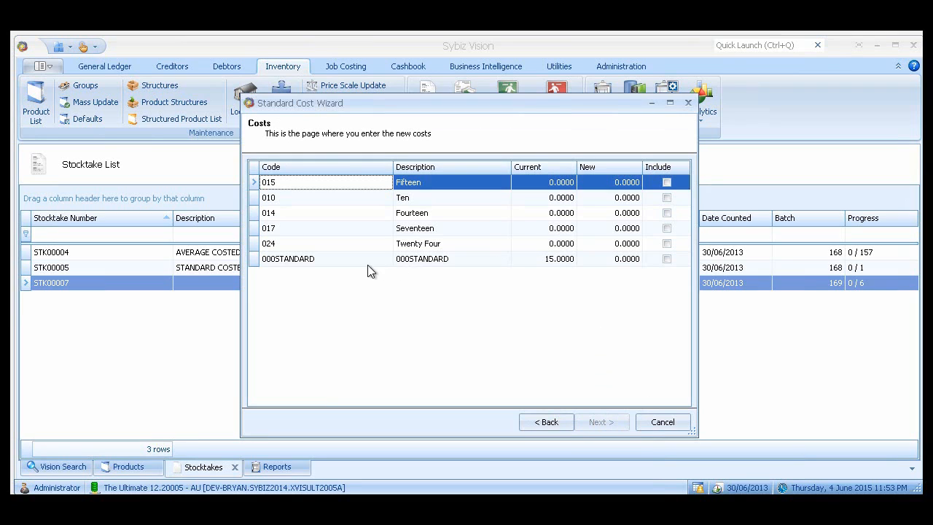
Set the new standard cost of product 000STANDARD to 20
click(569, 261)
click(619, 259)
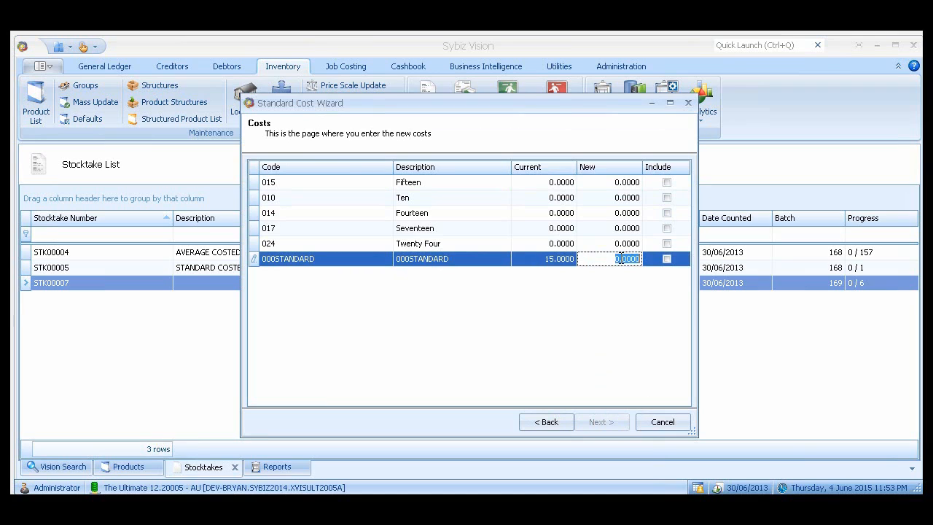
text(20)
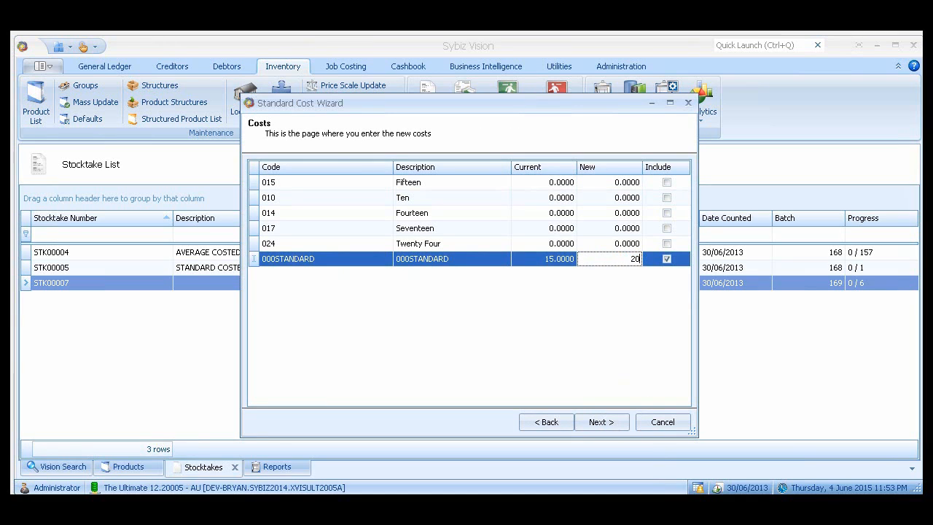
key(Tab)
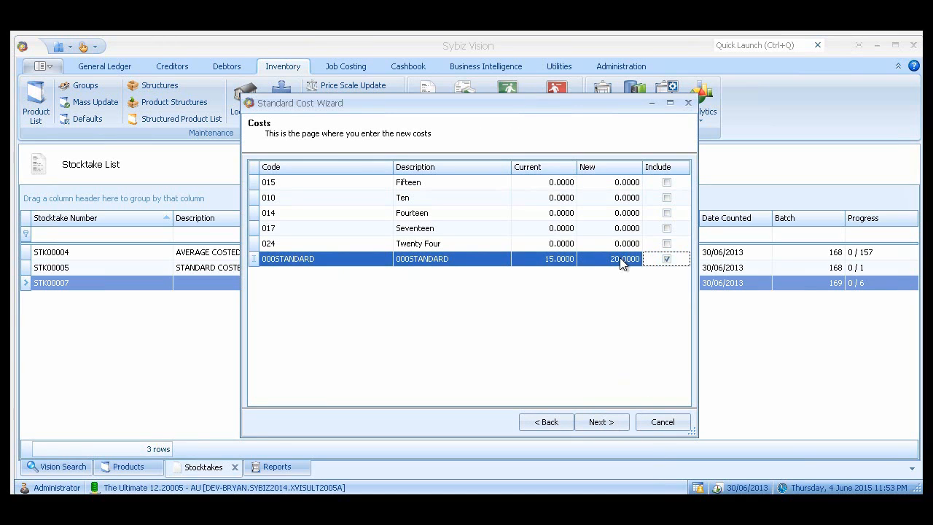
Process the standard cost update and close the wizard and its general ledger postings
click(621, 423)
click(621, 423)
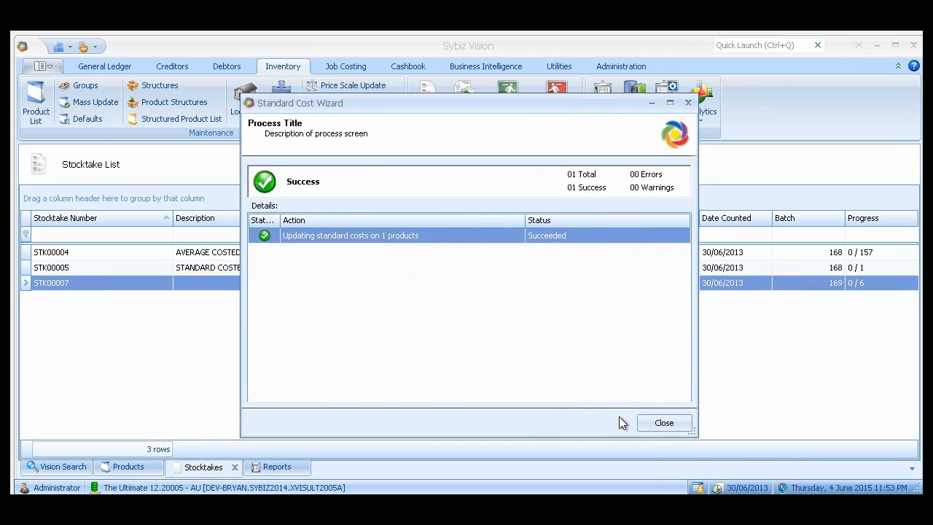
click(664, 425)
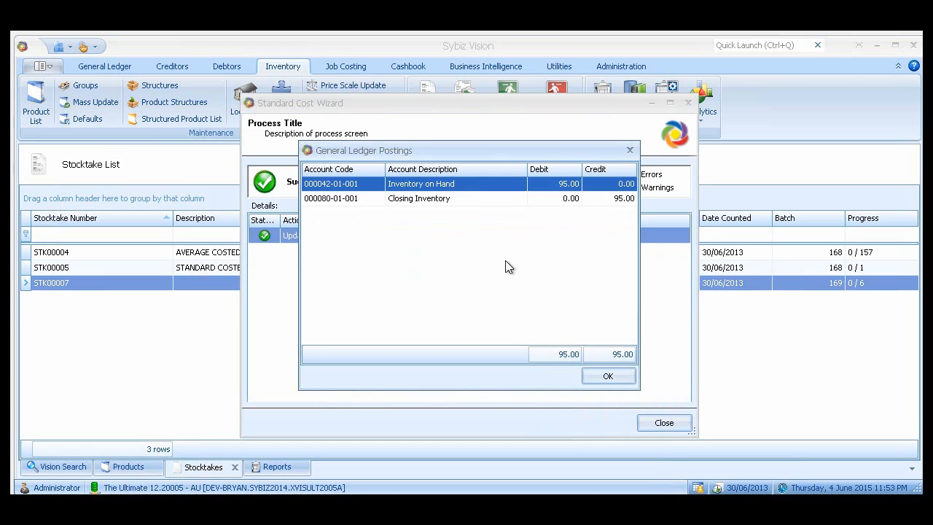
click(607, 376)
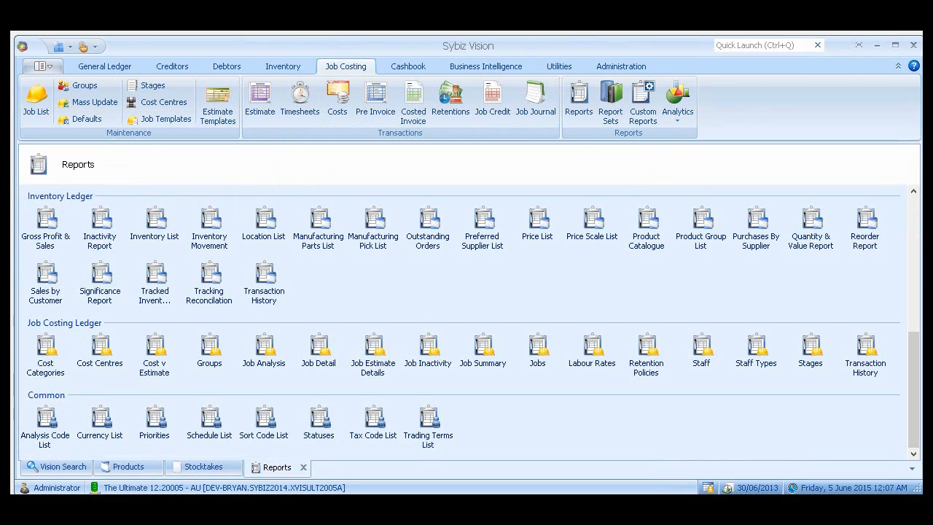